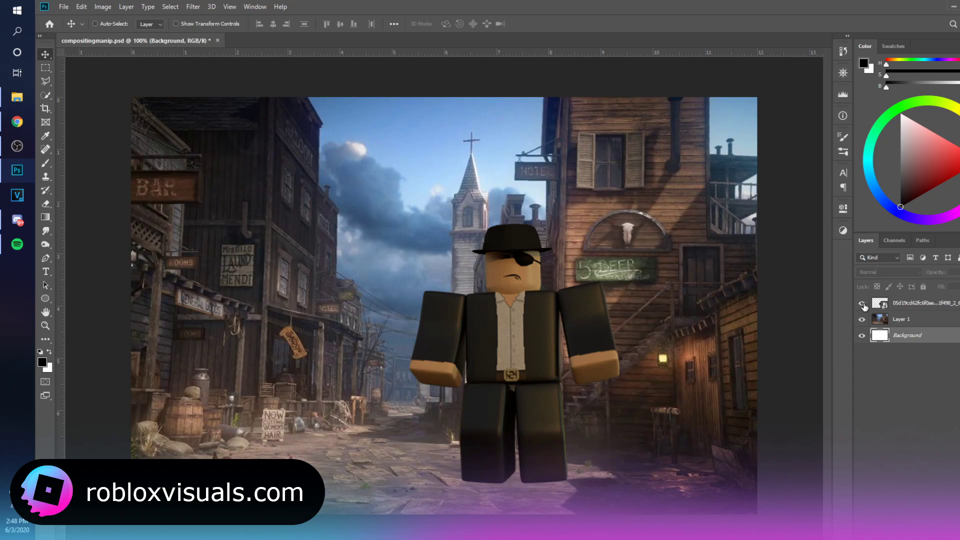
Select the character layer and move the blocky character to stand left of centre in the street
left_click(883, 304)
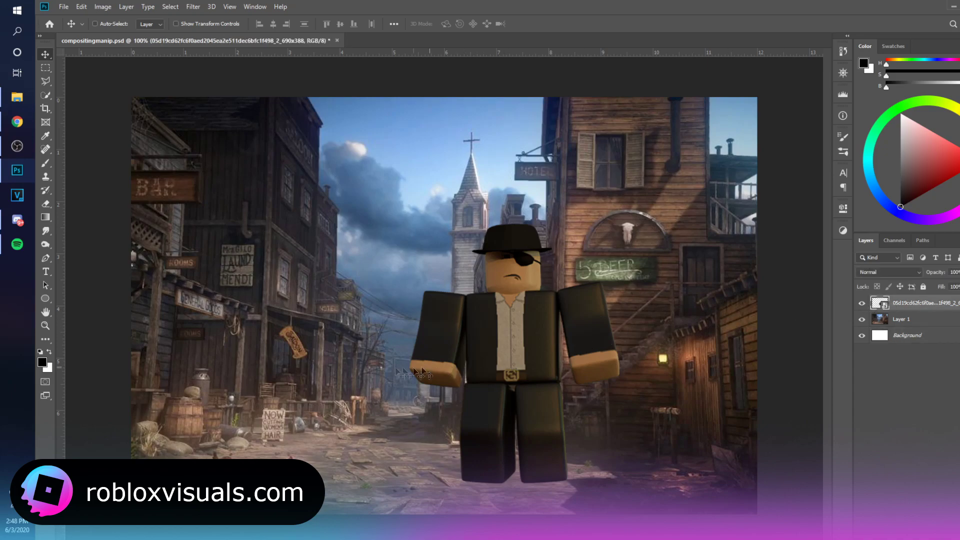
left_click(863, 304)
left_click(863, 303)
left_click_drag(561, 387, 458, 371)
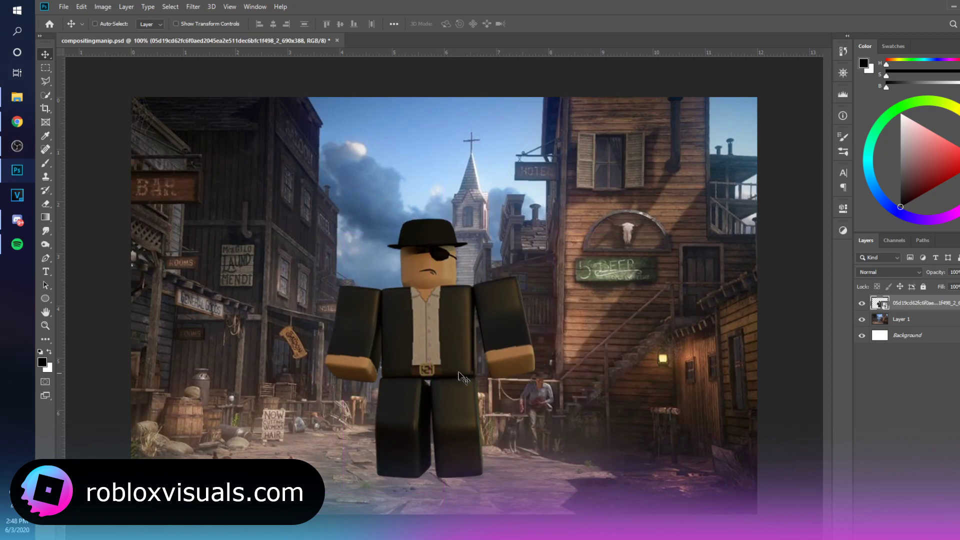
left_click_drag(522, 365, 595, 358)
Add a Black & White adjustment layer above the character to turn the whole composite greyscale
left_click(919, 539)
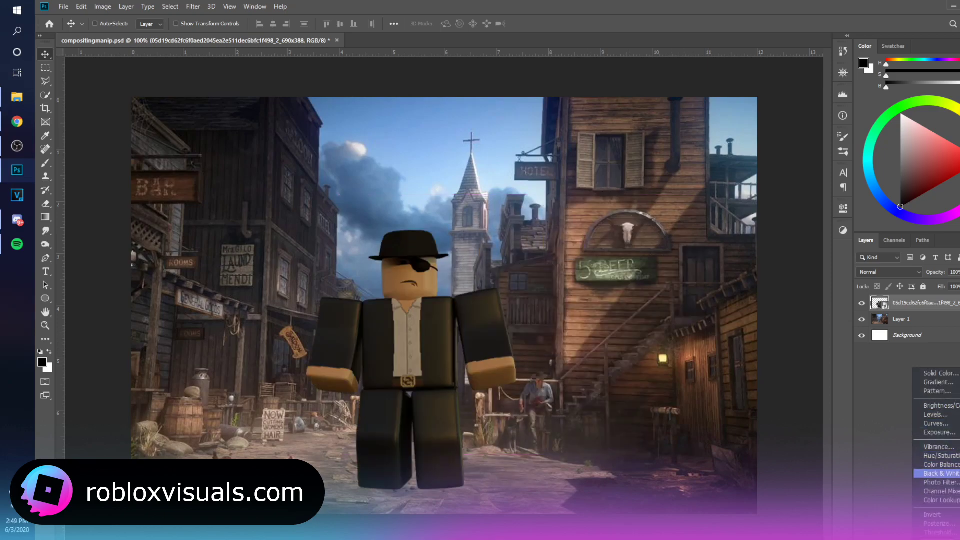
left_click(940, 473)
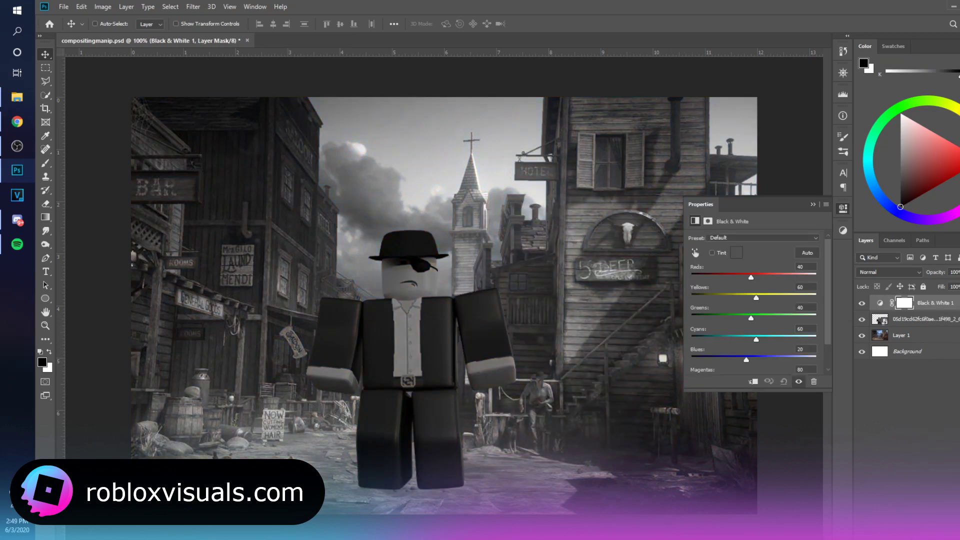
left_click(813, 204)
Add a Levels adjustment clipped to the character layer, with input black at 4 and input white at 195
left_click(907, 323)
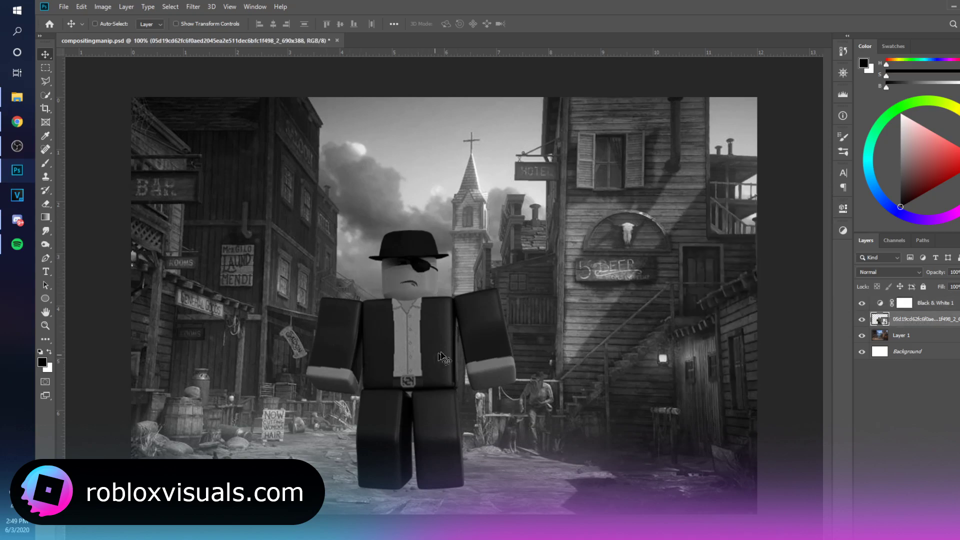
left_click(862, 319)
left_click(862, 319)
left_click(930, 513)
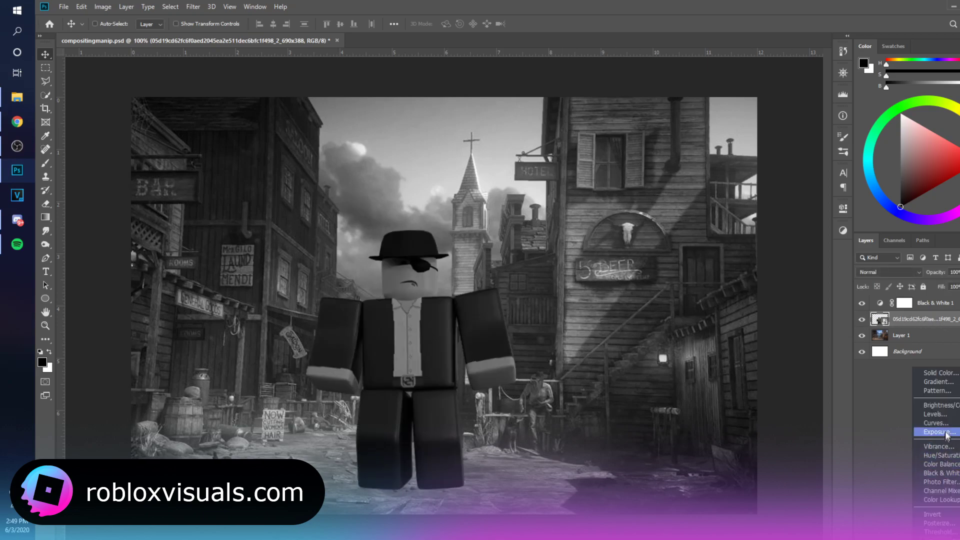
left_click(934, 421)
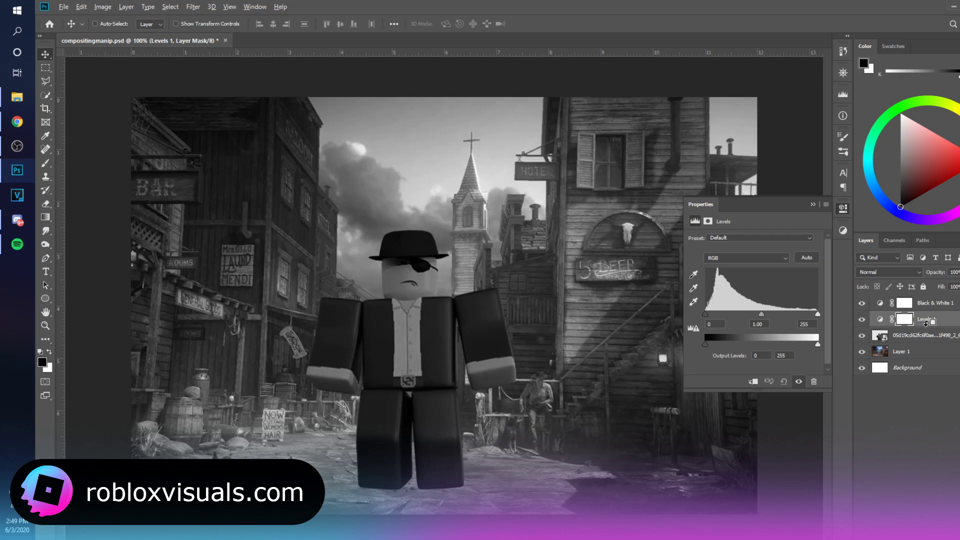
left_click(925, 323, "alt")
left_click_drag(817, 314, 790, 310)
left_click_drag(705, 313, 709, 311)
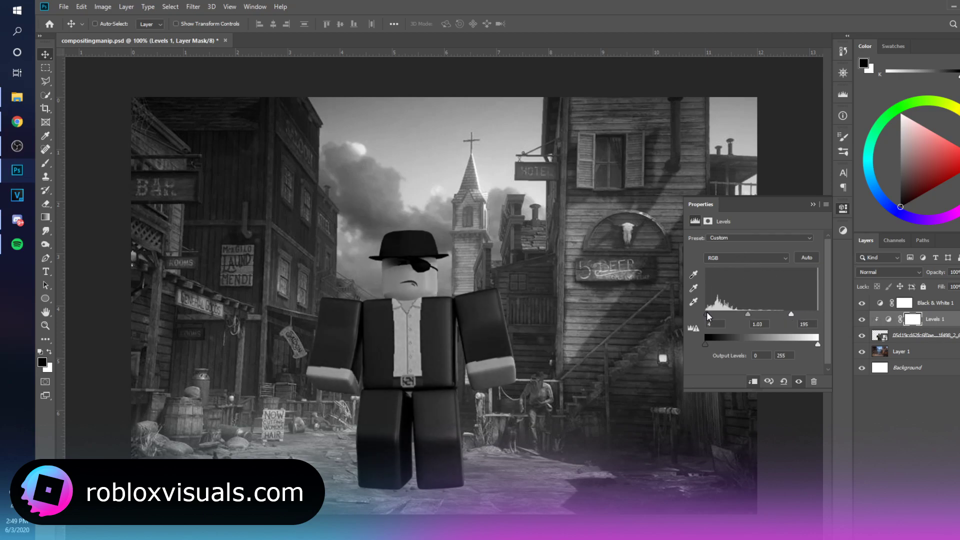
left_click(813, 204)
Compare the character with and without the Levels adjustment, and hide the Black & White adjustment layer
left_click(861, 320)
left_click(861, 304)
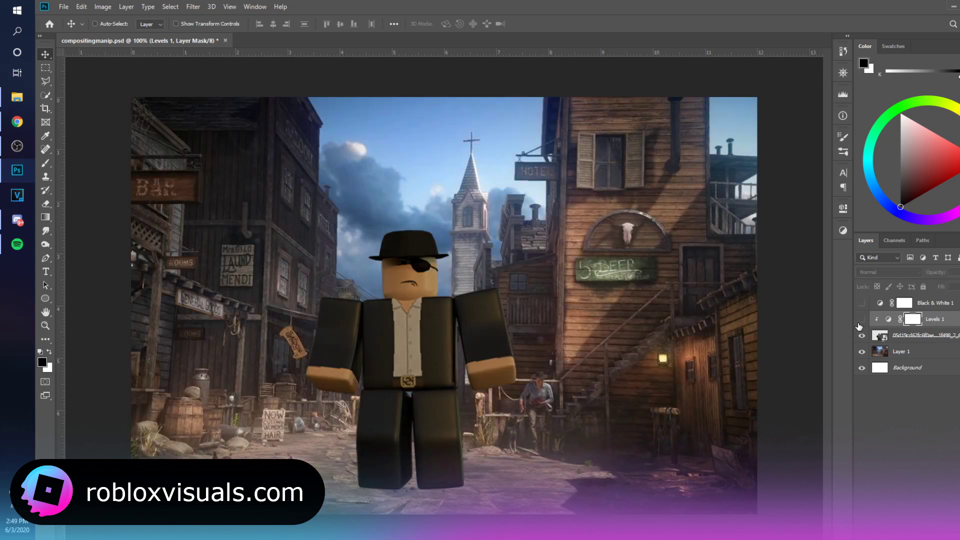
left_click(862, 319)
Scale the character down with Free Transform so it fits the street's proportions, and save the document
left_click(925, 335)
key("ctrl+t")
left_click_drag(521, 230, 482, 356)
key("Return")
key("ctrl+s")
Create a merged copy of the character on a layer beneath the original and fill its silhouette with black
left_click(931, 335)
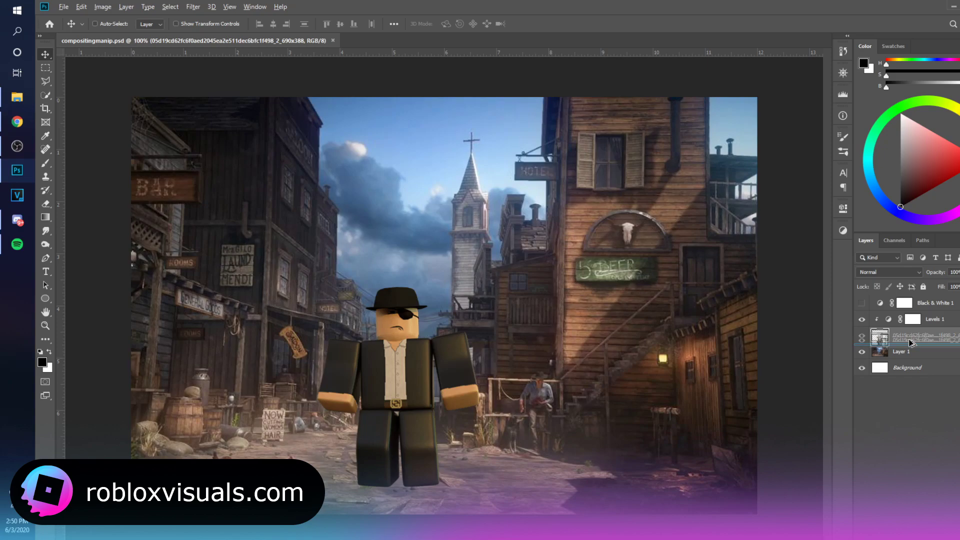
key("ctrl+j")
key("ctrl+g")
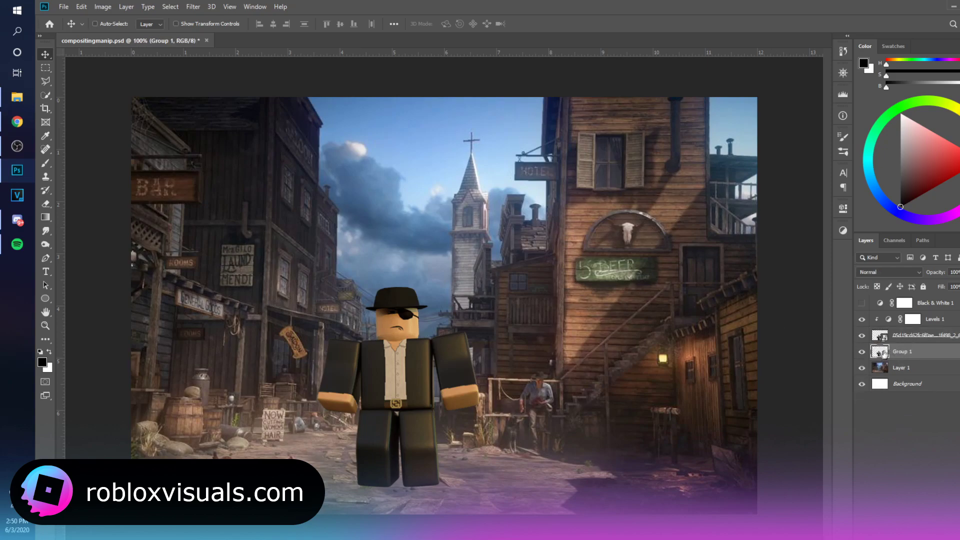
right_click(901, 352)
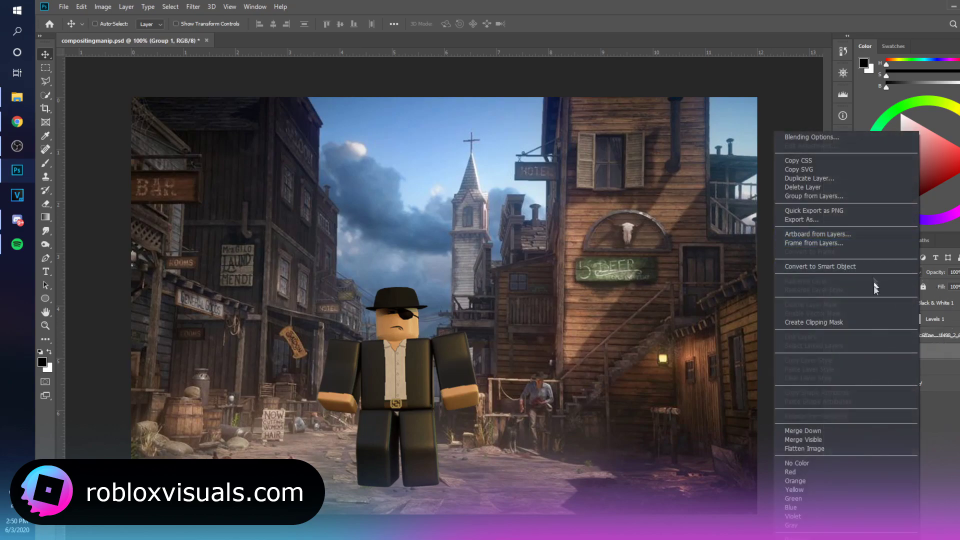
left_click(955, 349)
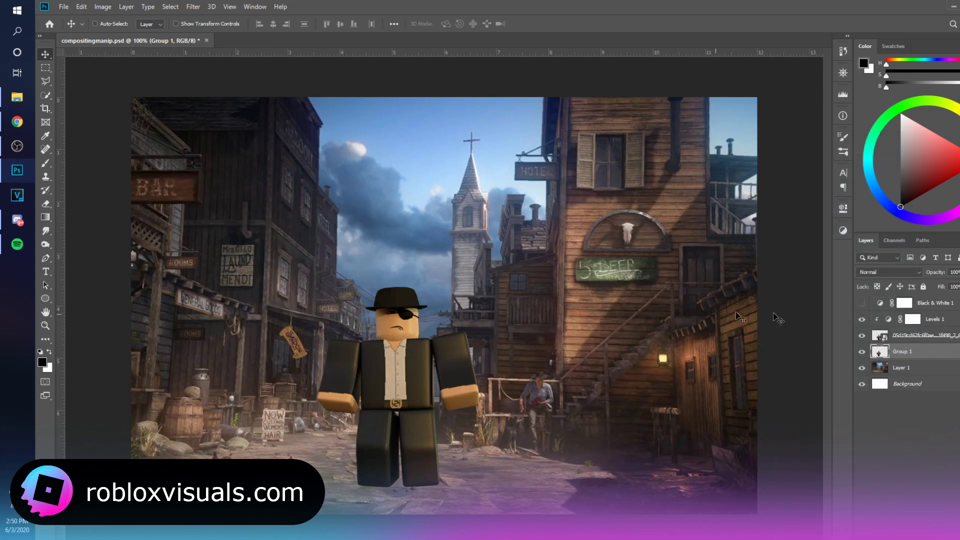
left_click(879, 353, "ctrl")
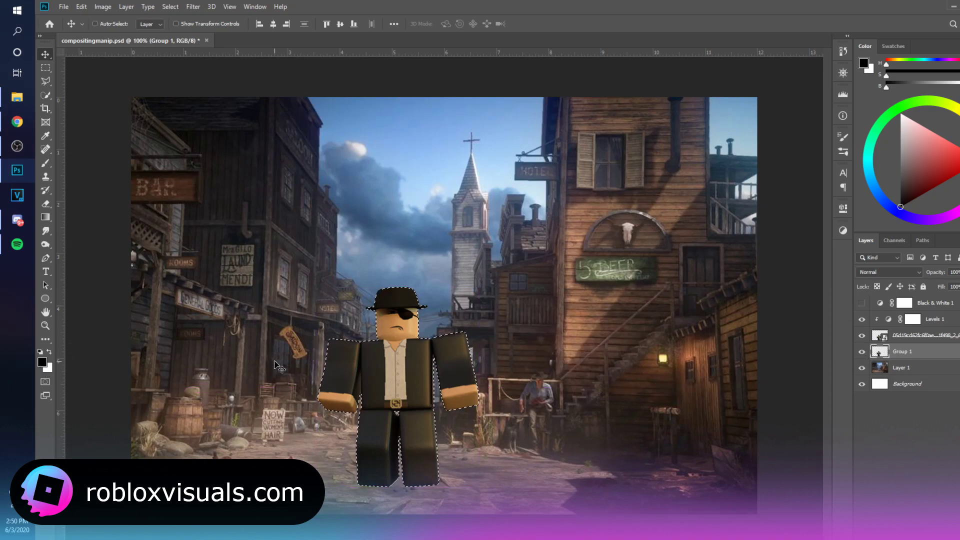
key("ctrl+d")
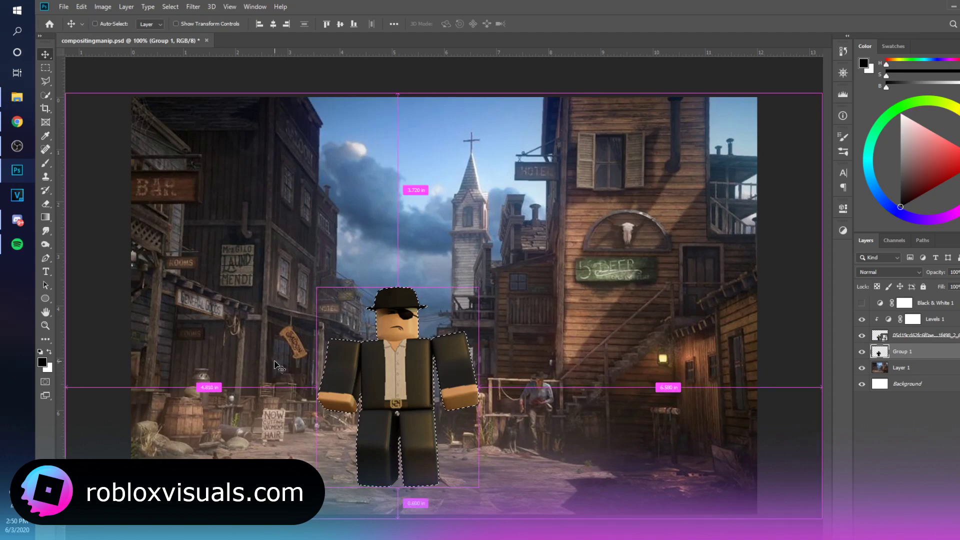
Flip the black silhouette copy vertically below the character, move it up to meet the feet, and save the document
key("ctrl+minus")
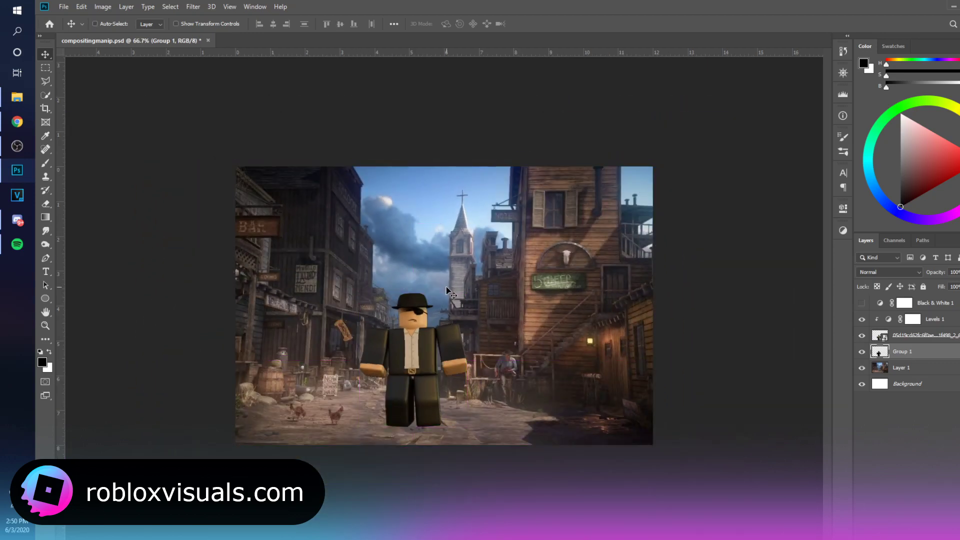
key("ctrl+t")
left_click_drag(415, 295, 450, 539)
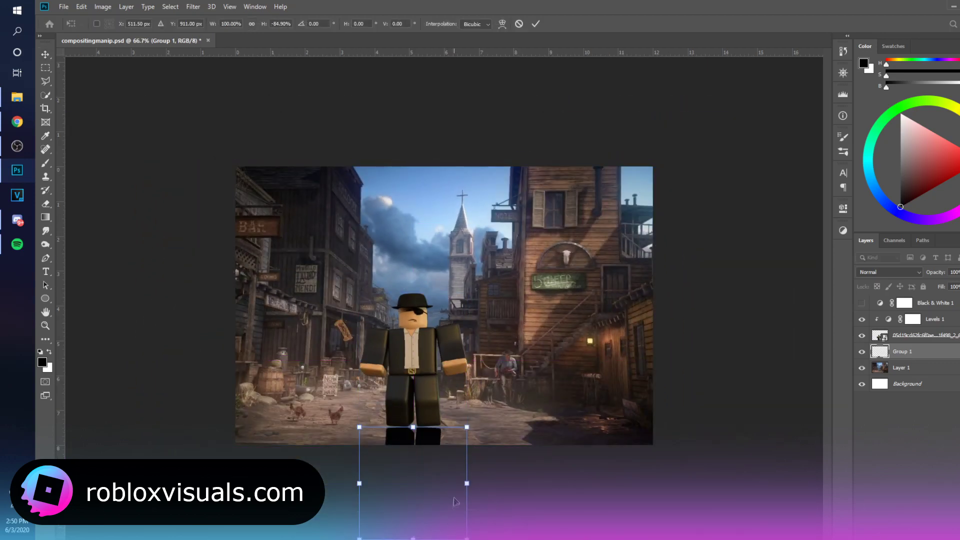
key("Return")
left_click_drag(456, 478, 455, 468)
key("ctrl+plus")
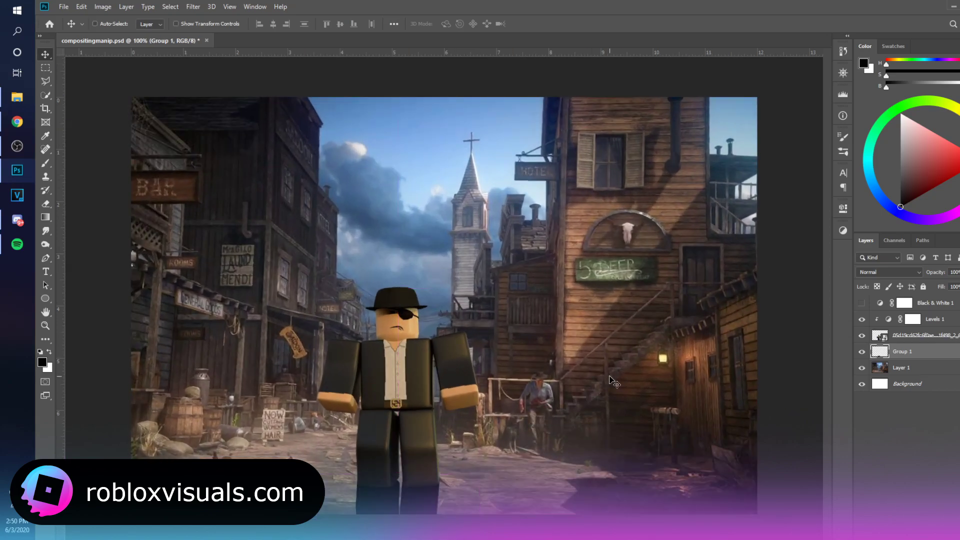
key("ctrl+s")
Distort the flipped silhouette so the shadow slants from the character's feet toward the lower left of the street
key("ctrl+t")
key("ctrl+minus")
left_click_drag(467, 531, 428, 531)
left_click_drag(359, 531, 256, 531)
left_click_drag(429, 532, 320, 536)
key("Return")
left_click_drag(440, 478, 445, 481)
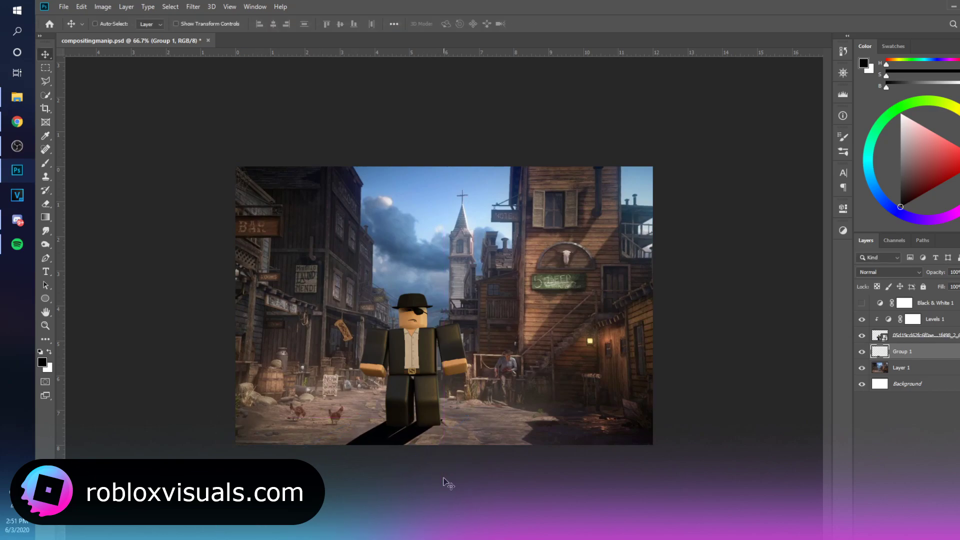
Apply a Gaussian Blur with a 1.7-pixel radius to the shadow layer and lower its opacity to 38%
key("ctrl+1")
left_click(193, 6)
mouse_move(300, 127)
left_click(362, 164)
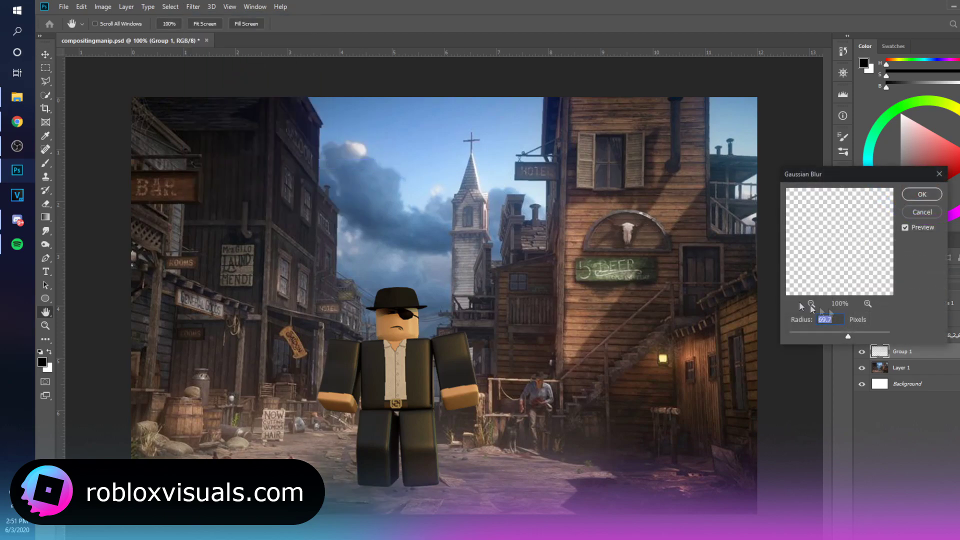
left_click_drag(813, 343, 797, 338)
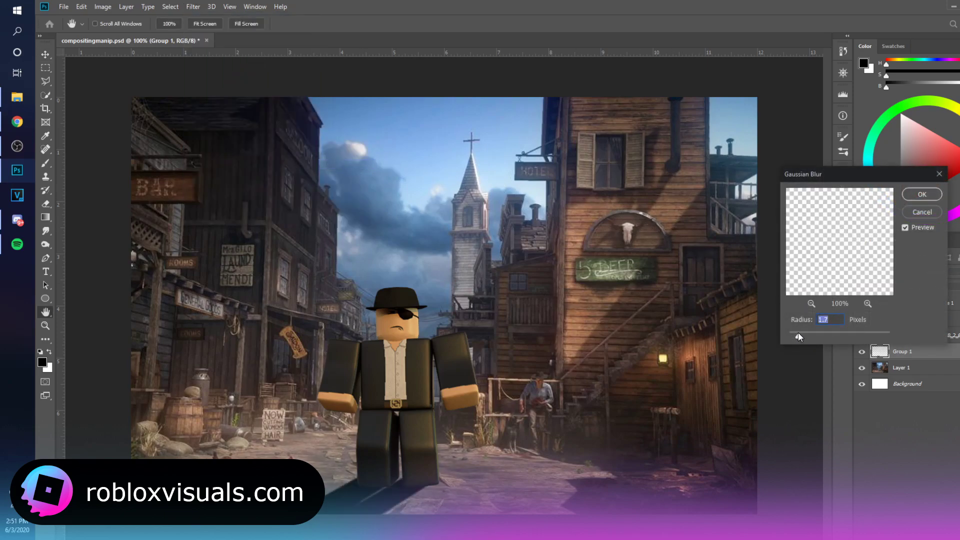
key("Return")
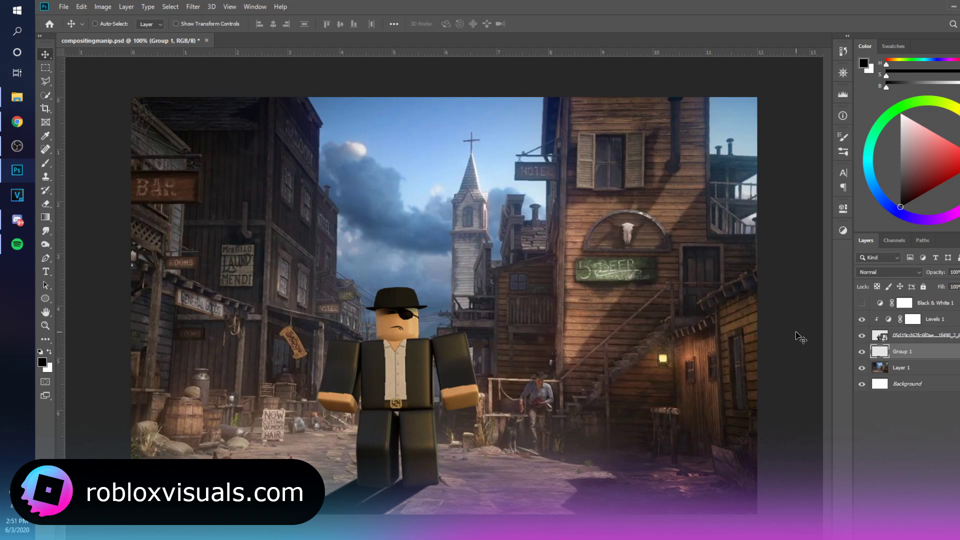
left_click_drag(935, 274, 904, 286)
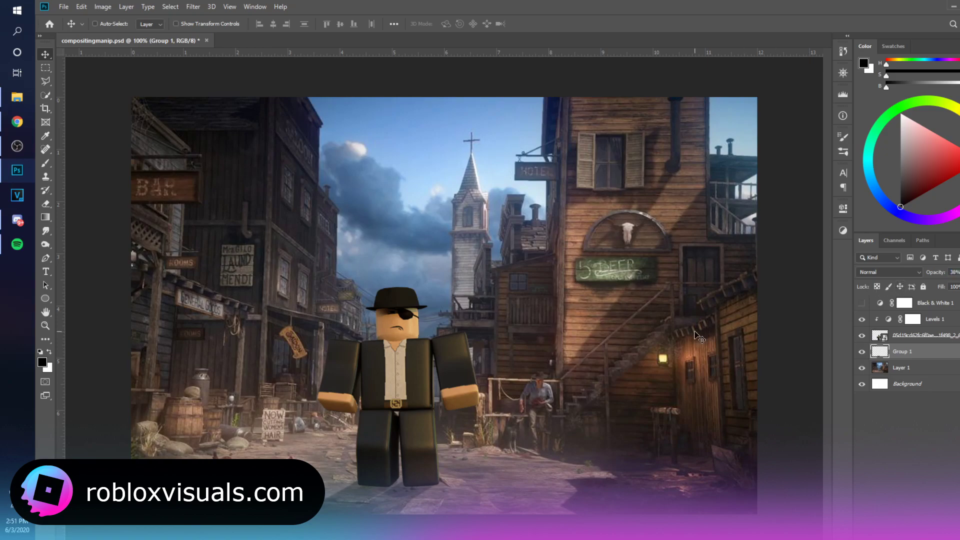
Place the smoke_PNG55245 image over the character's legs and lower its layer opacity to 11%
left_click_drag(784, 416, 459, 439)
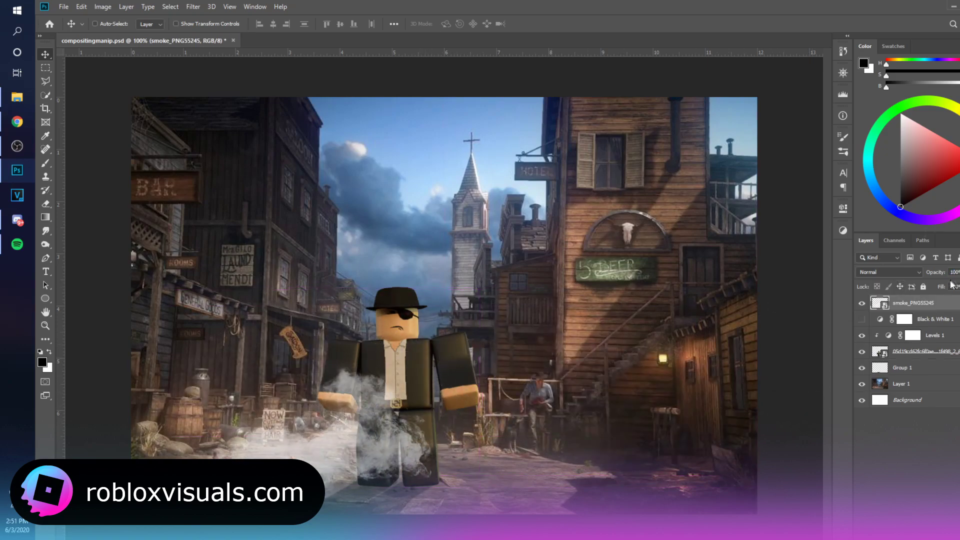
left_click_drag(931, 273, 886, 275)
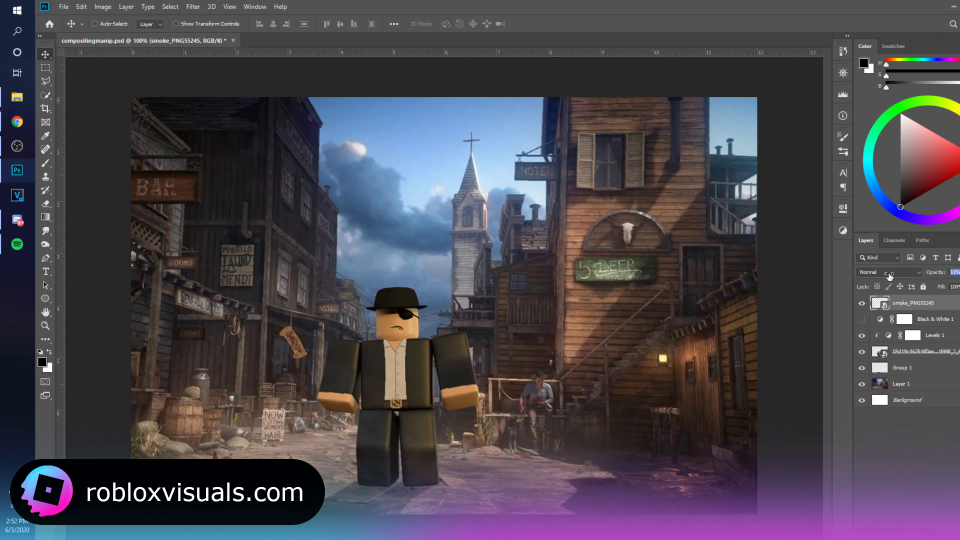
Scatter eight duplicates of the faint smoke layer across the street scene
left_click_drag(522, 463, 531, 297)
left_click_drag(554, 350, 390, 304)
left_click_drag(445, 278, 538, 367)
left_click_drag(544, 364, 694, 354)
left_click_drag(694, 355, 528, 387)
Add a Bevel & Emboss effect to the character layer with 16 px soften and 469% depth
left_click(894, 484)
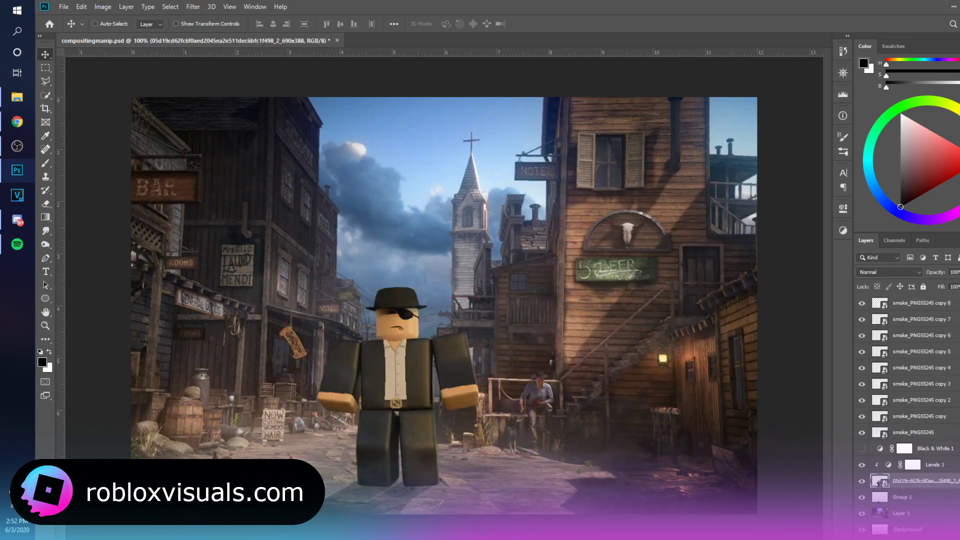
double_click(931, 484)
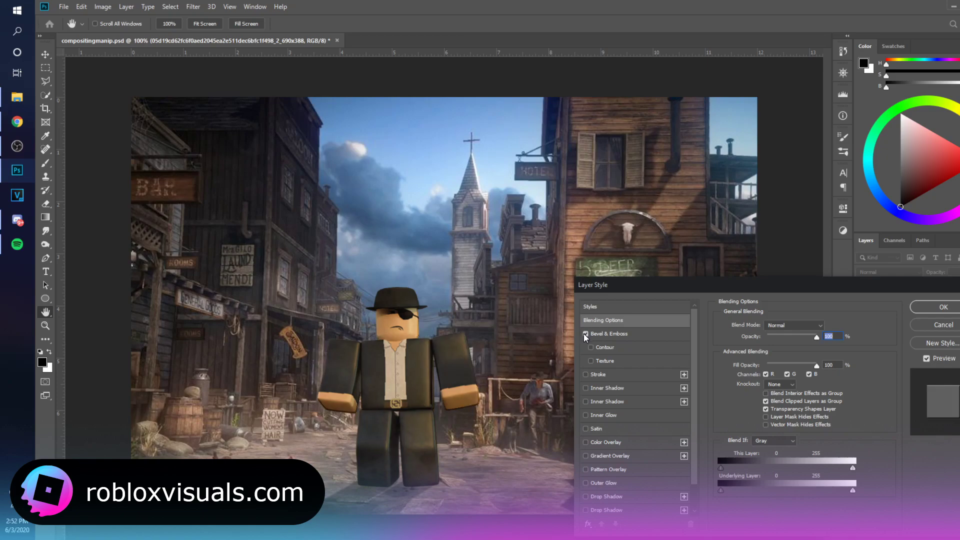
left_click(619, 334)
left_click_drag(764, 369, 813, 382)
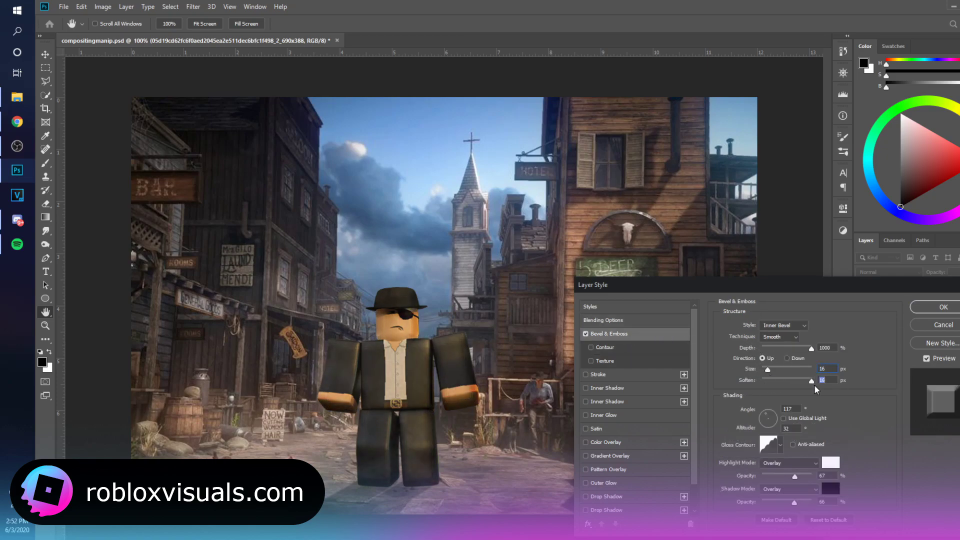
left_click_drag(811, 348, 782, 350)
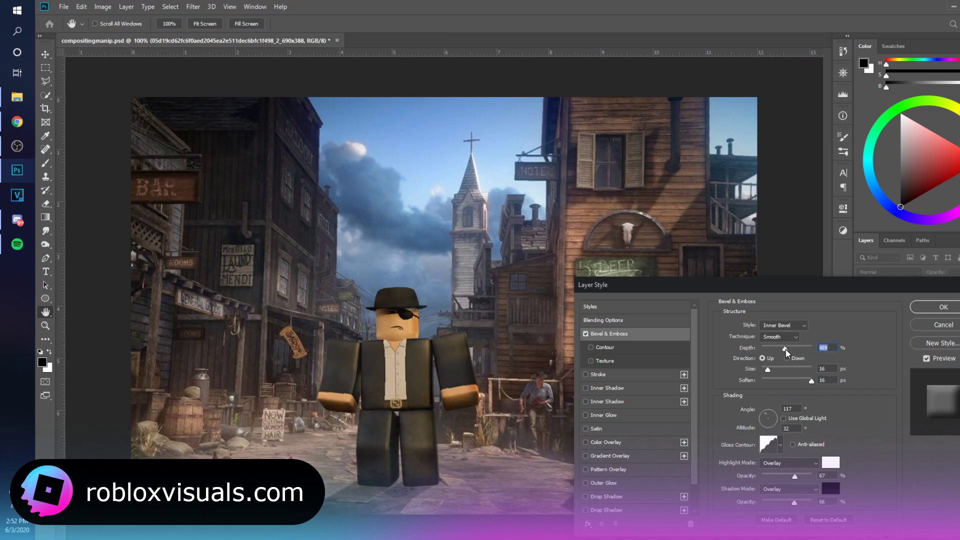
Refine the bevel to 188% depth and 76 px size, using global light at 49° angle, 11° altitude and a reduced shadow opacity
left_click(784, 419)
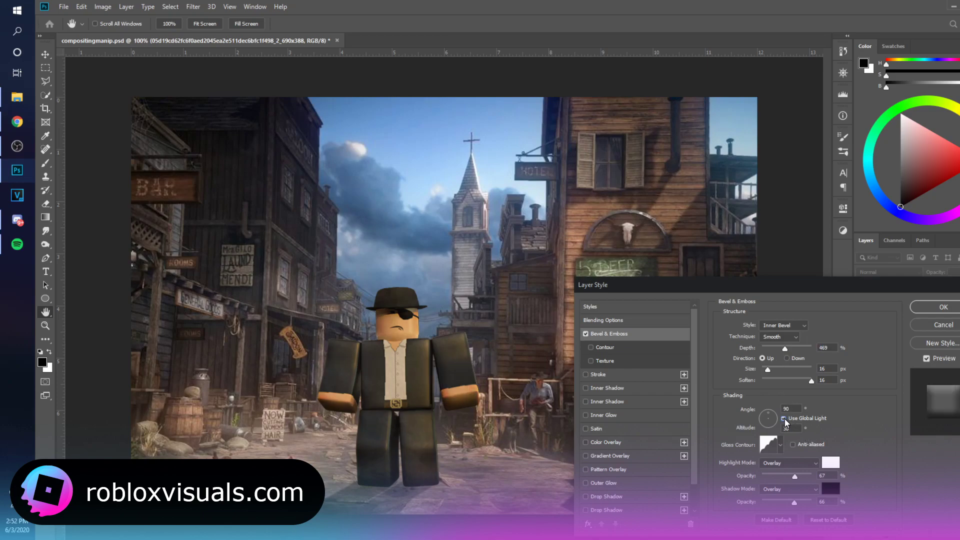
left_click_drag(796, 475, 827, 473)
left_click(775, 411)
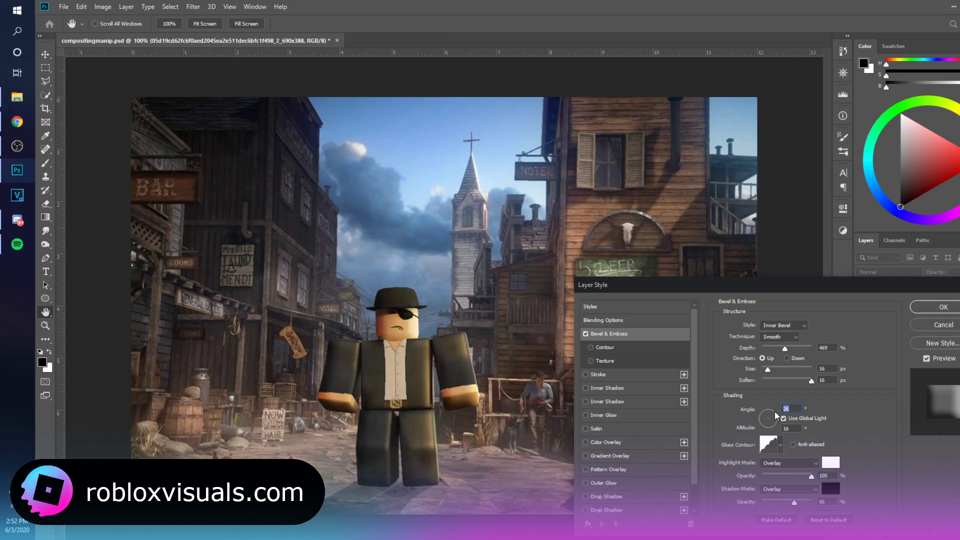
left_click_drag(773, 410, 773, 413)
left_click_drag(794, 501, 773, 499)
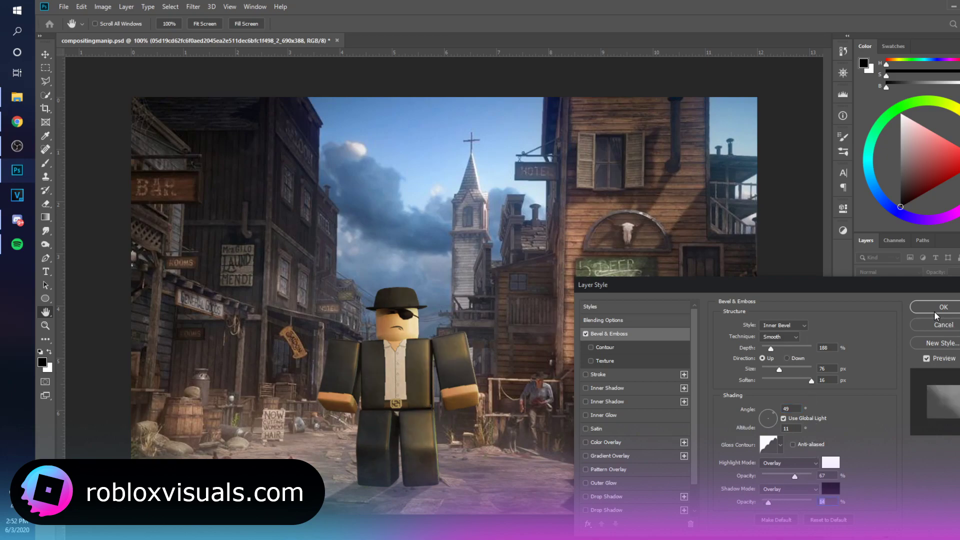
left_click(934, 311)
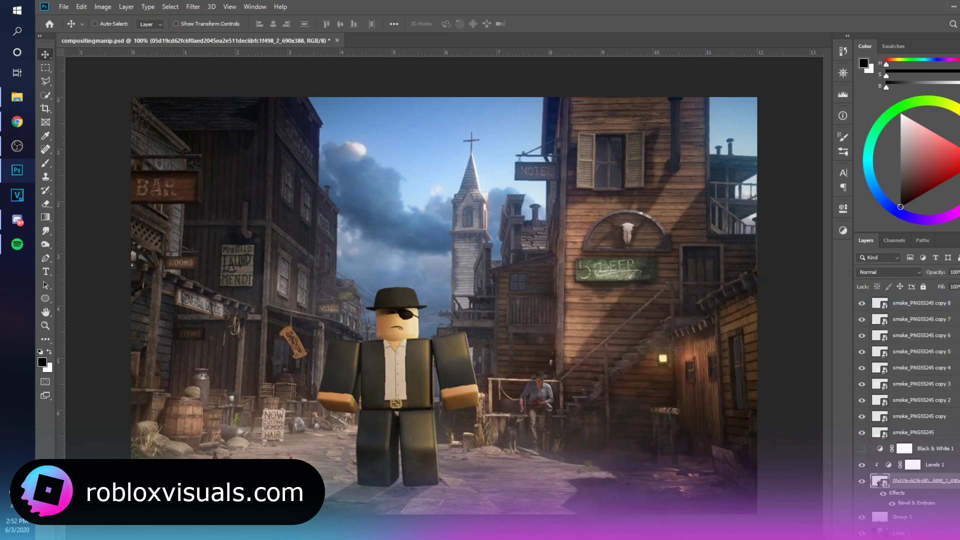
Paint a black contact shadow under the character's feet with a small soft brush on a new layer beneath the character
left_click(880, 516)
key("ctrl+shift+alt+n")
key("b")
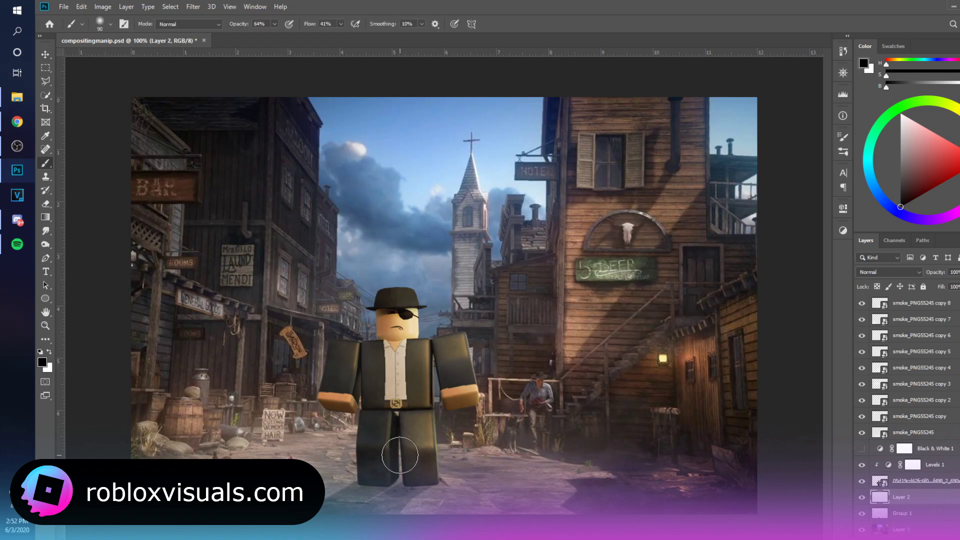
key("bracketleft")
key("bracketleft")
key("bracketleft")
key("bracketleft")
key("bracketleft")
key("bracketright")
mouse_move(395, 480)
left_mouse_down()
mouse_move(368, 483)
mouse_move(430, 483)
left_mouse_up()
key("v")
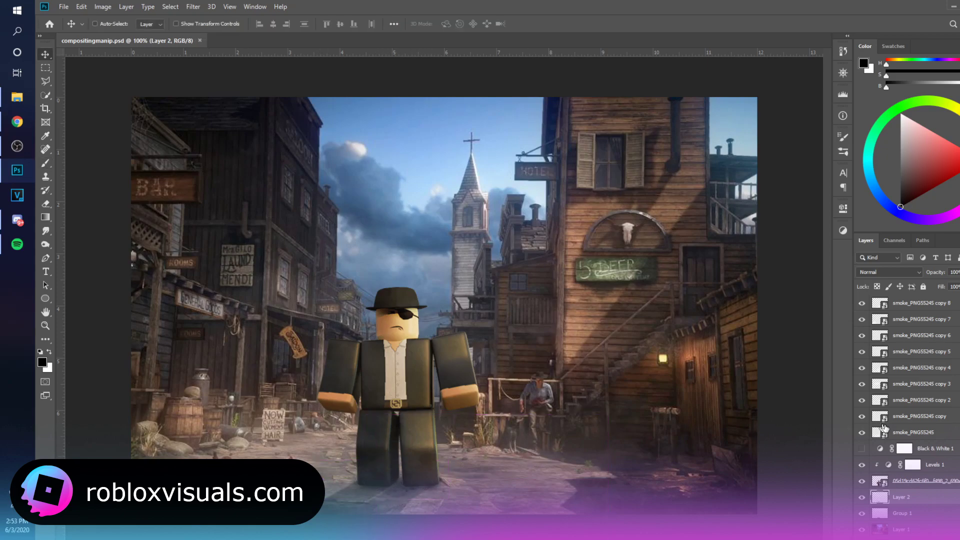
Place a duplicate of the background street layer above all smoke layers and apply a blur filter to it
left_click_drag(916, 533, 928, 324)
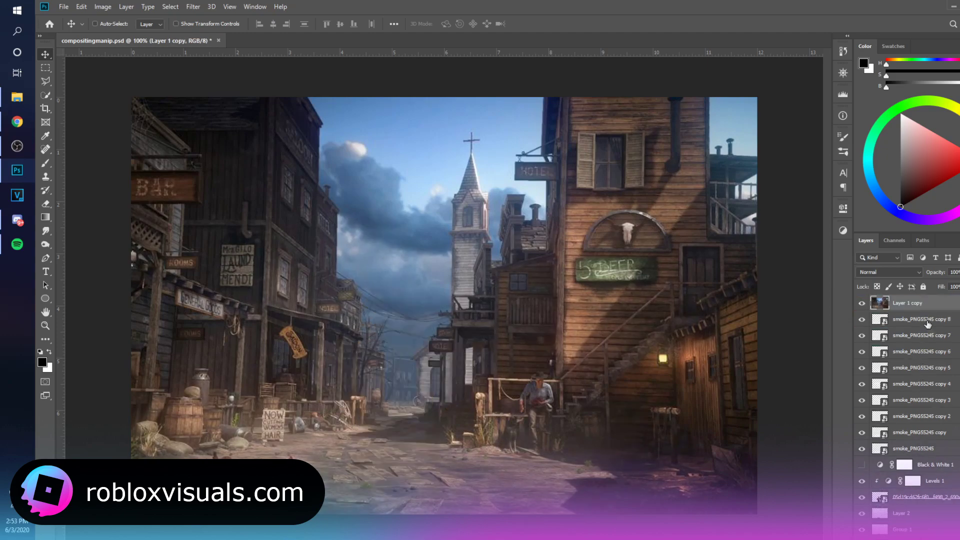
left_click(196, 6)
left_click(350, 164)
left_click_drag(793, 335, 828, 335)
left_click(922, 193)
Blend the blurred street copy into the scene by changing its blend mode and lowering its opacity to 39%
left_click(889, 272)
left_click(869, 515)
left_click_drag(935, 272, 807, 285)
left_click(45, 68)
left_click(45, 54)
left_click(889, 272)
left_click(875, 367)
Duplicate the blurred street overlay twice and set the topmost copy to Color blend mode at 26% opacity
key("ctrl+j")
key("ctrl+j")
left_click(886, 273)
left_click(886, 273)
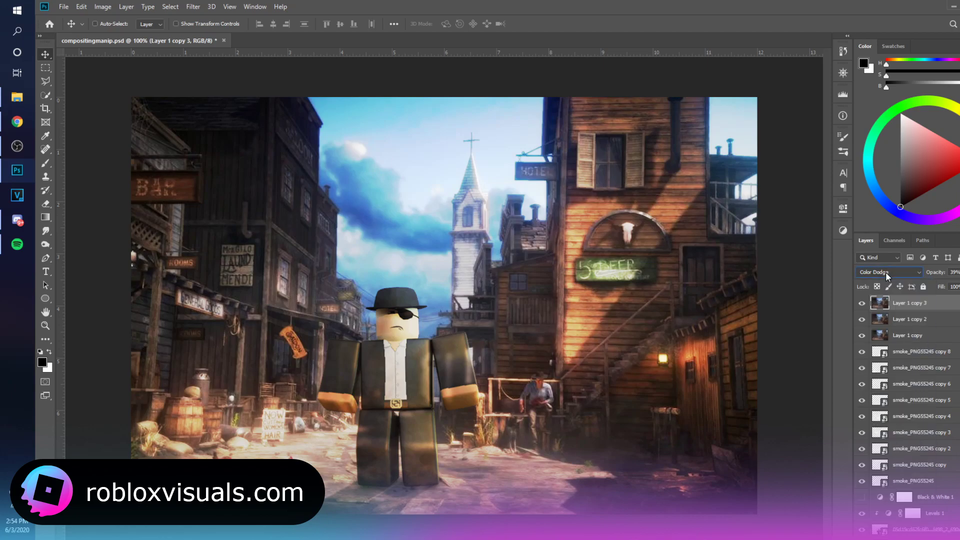
scroll(886, 272, "down", 3)
scroll(886, 272, "down", 1)
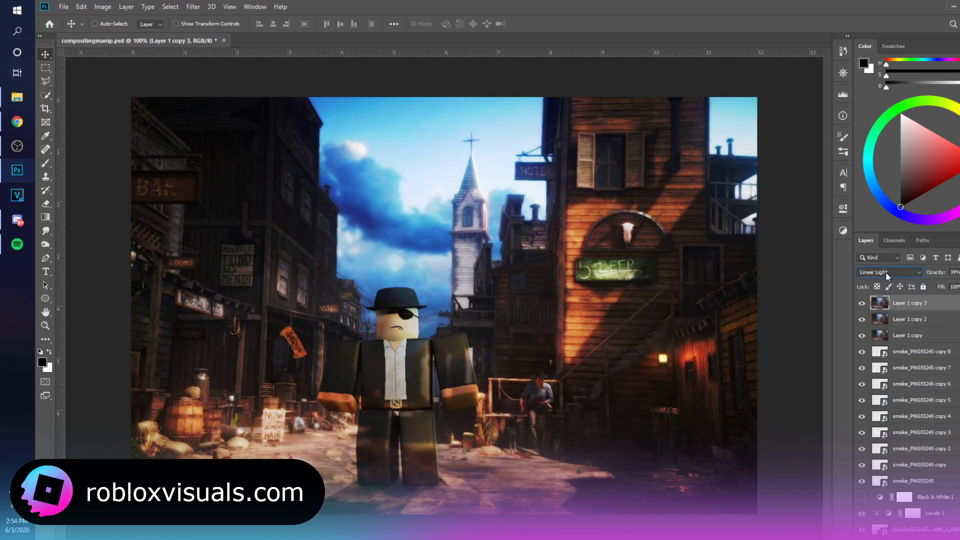
scroll(886, 272, "down", 4)
scroll(886, 272, "down", 3)
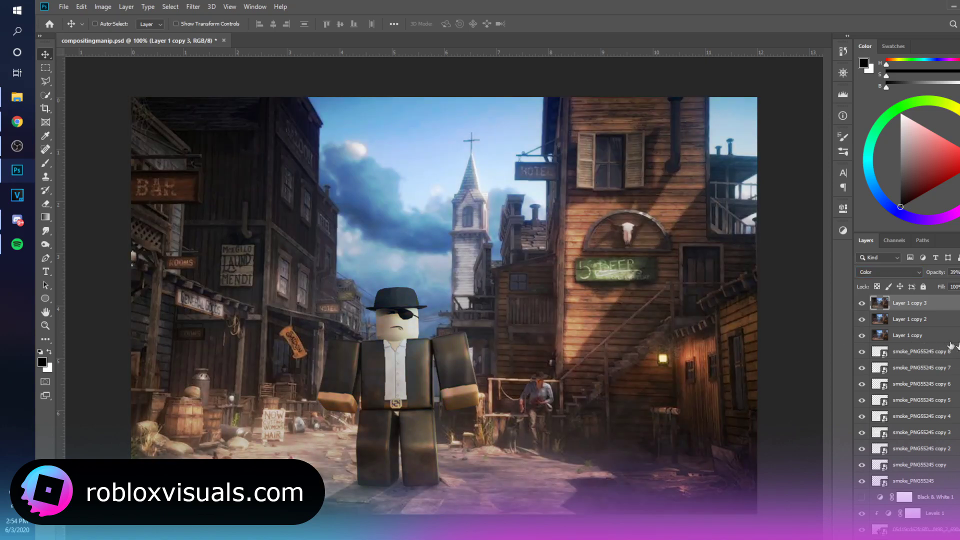
Group all layers from the topmost blurred copy down to Group 1, and toggle the new group's visibility to compare before and after
left_click(934, 529)
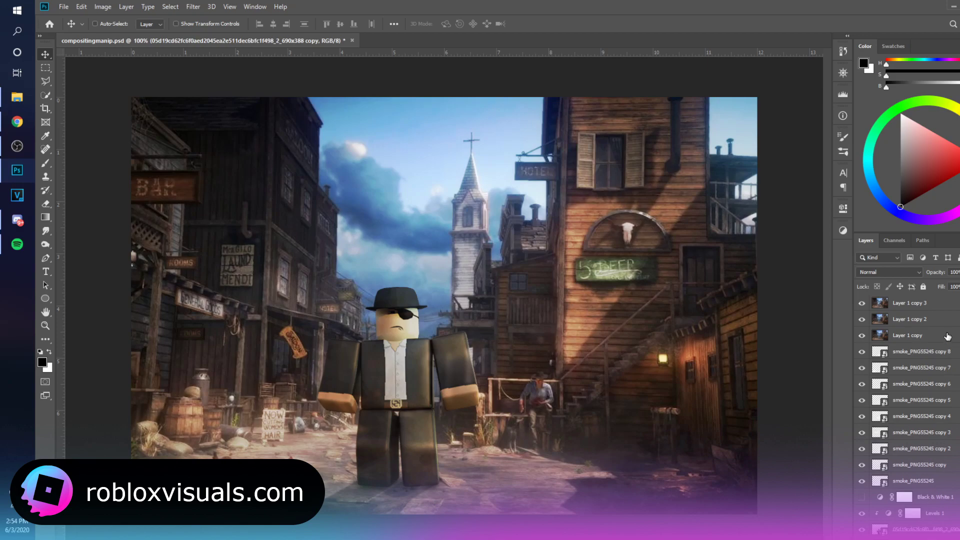
left_click(950, 304)
scroll(917, 445, "down", 3)
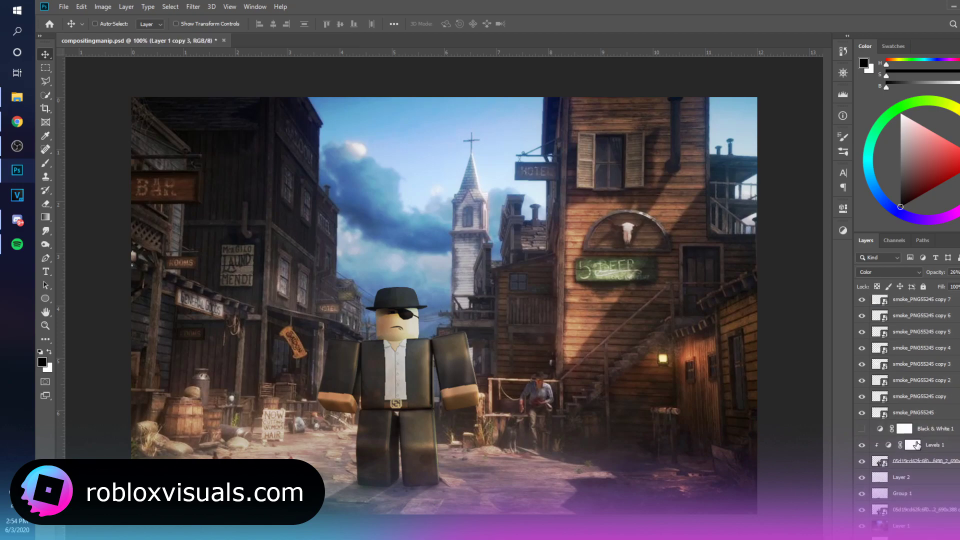
left_click(905, 490, "shift")
key("ctrl+g")
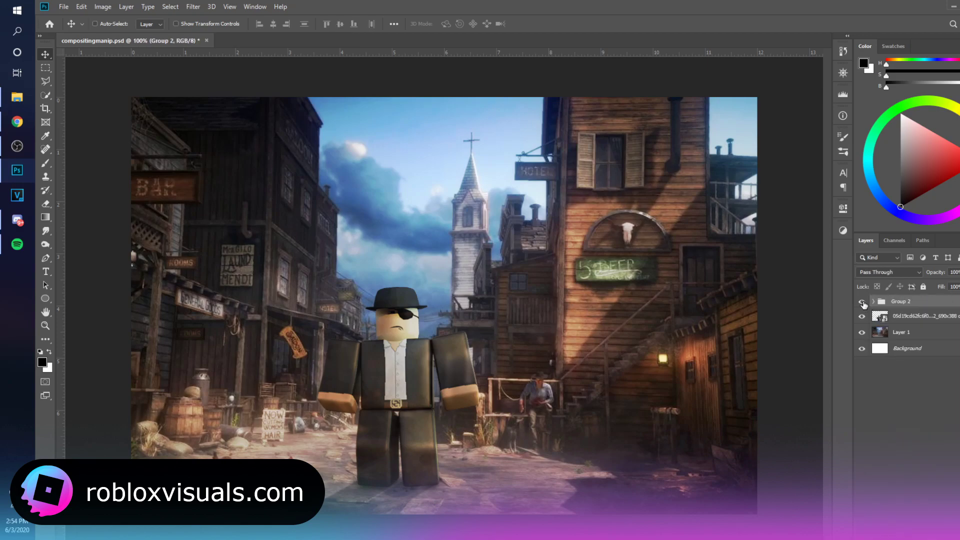
left_click(862, 302)
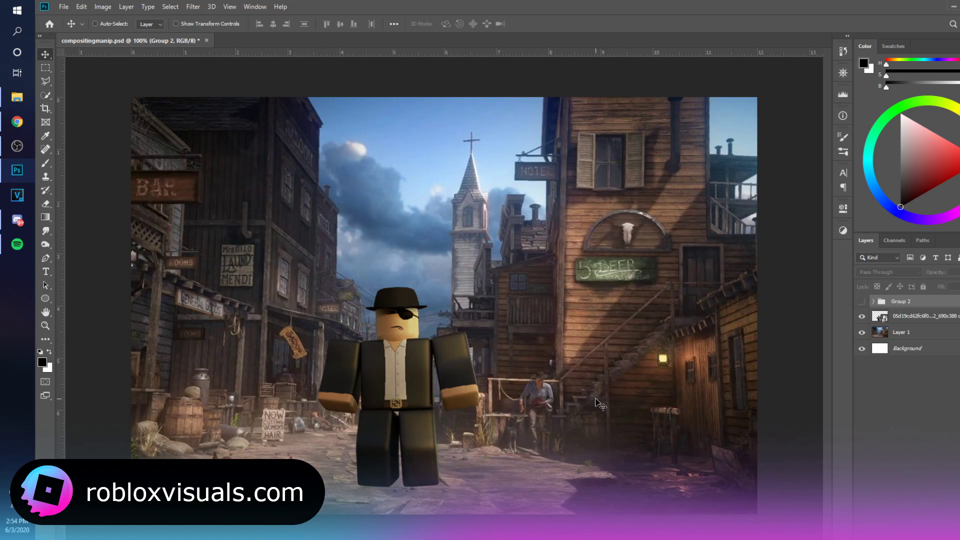
left_click(862, 302)
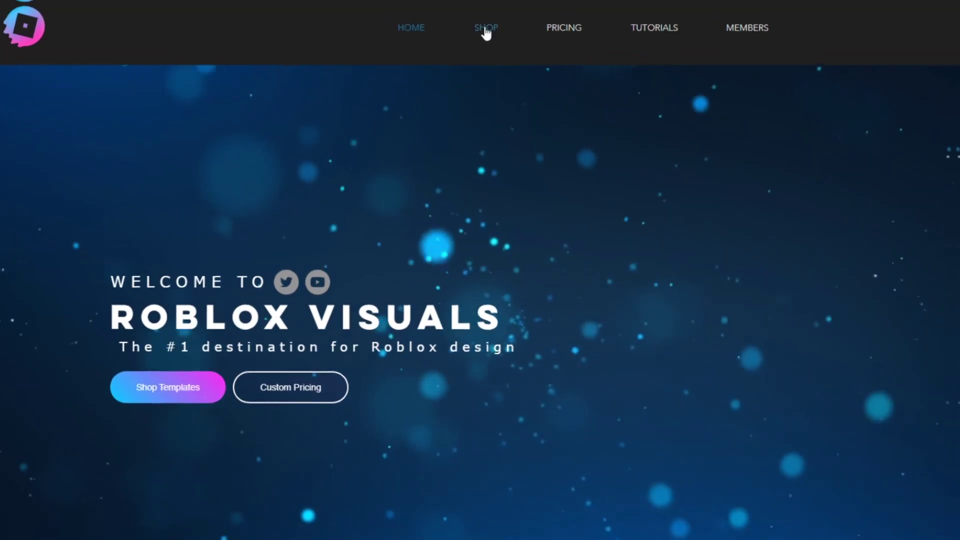
Switch to the Roblox Visuals website and view the shop's ROBLOX Sleek Clean Dark Theme Shooter UI Design Home Page product
left_click(492, 25)
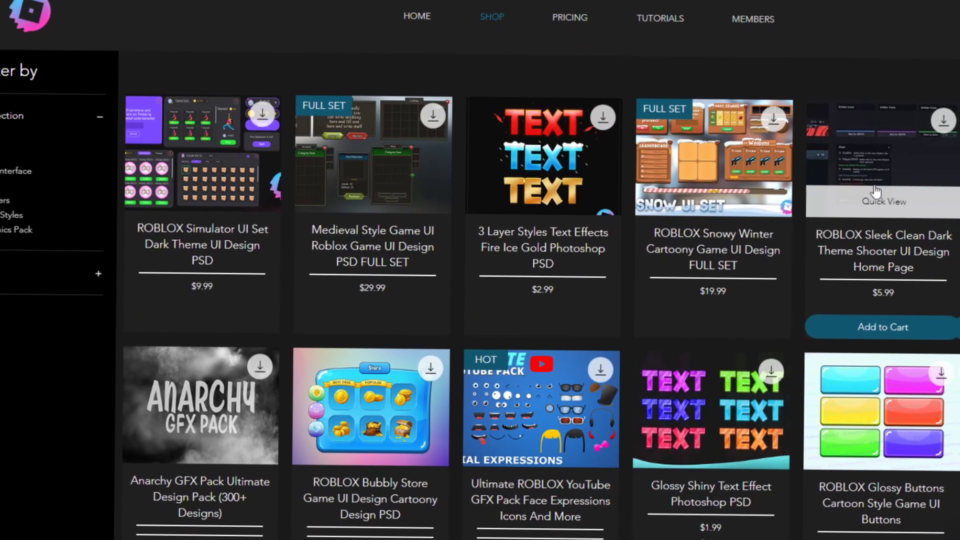
left_click(875, 185)
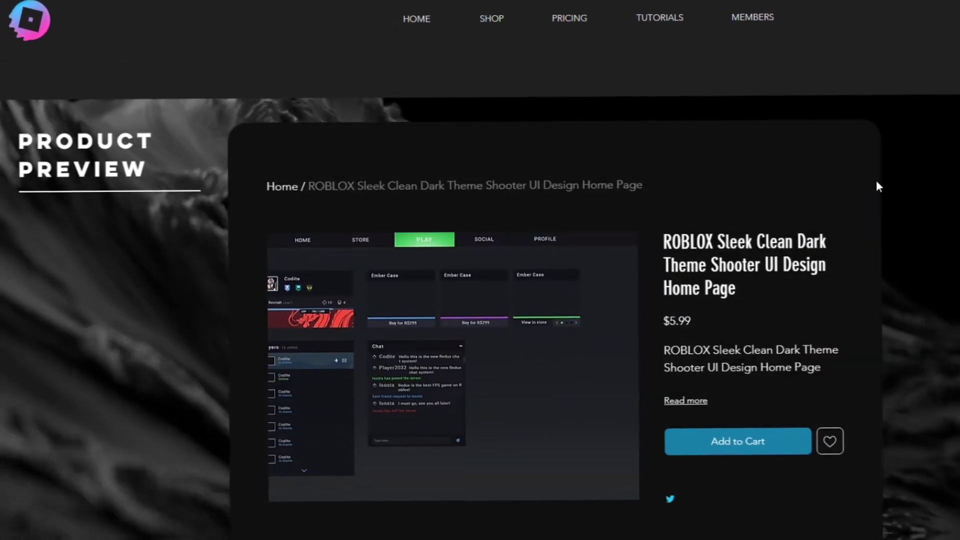
scroll(833, 254, "down", 3)
scroll(845, 248, "up", 3)
Add the dark theme shooter UI product to the cart and proceed to checkout
left_click(745, 450)
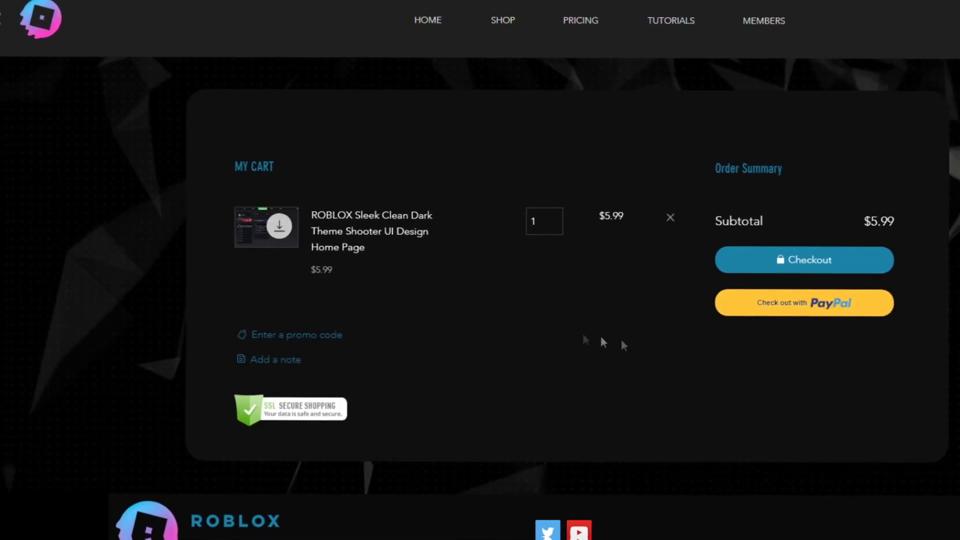
left_click(767, 264)
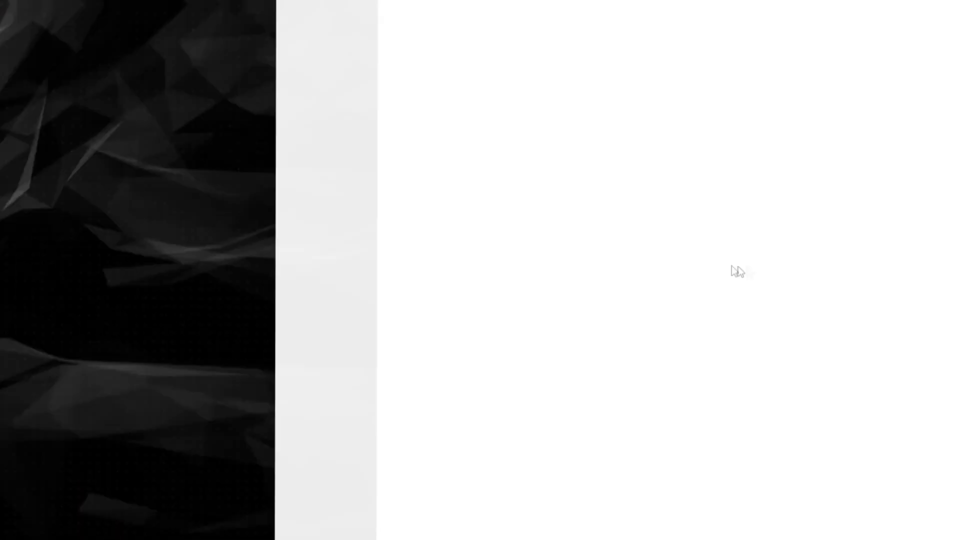